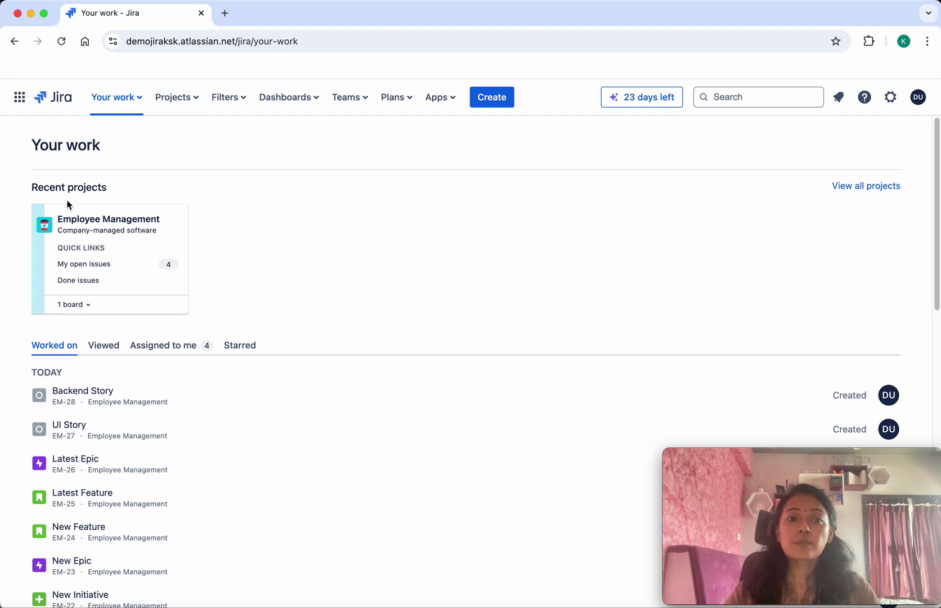
Open the Employee Management project from Your work.
left_click(125, 225)
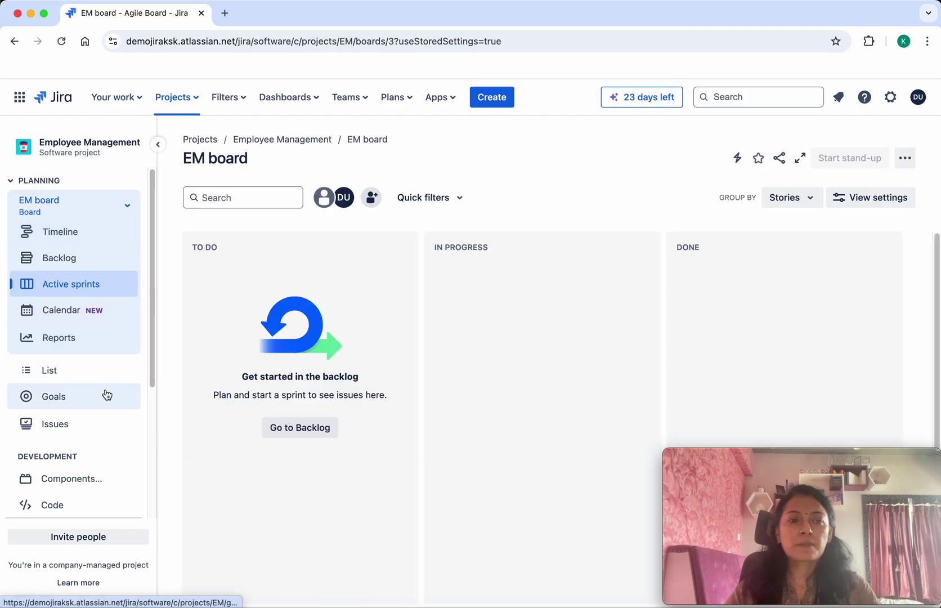
scroll(96, 426, "down", 5)
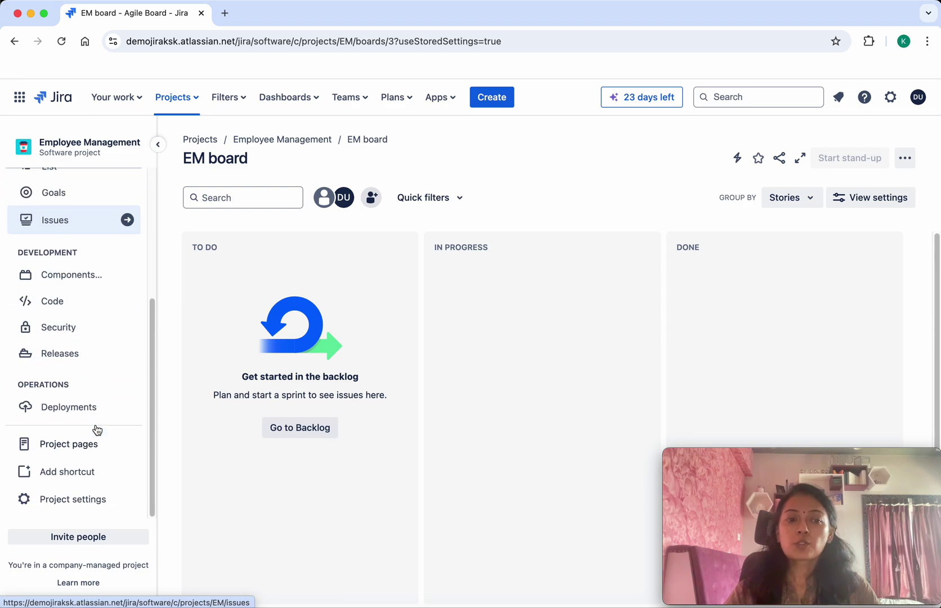
Go to the project's settings Details page and bring up the icon chooser.
left_click(81, 498)
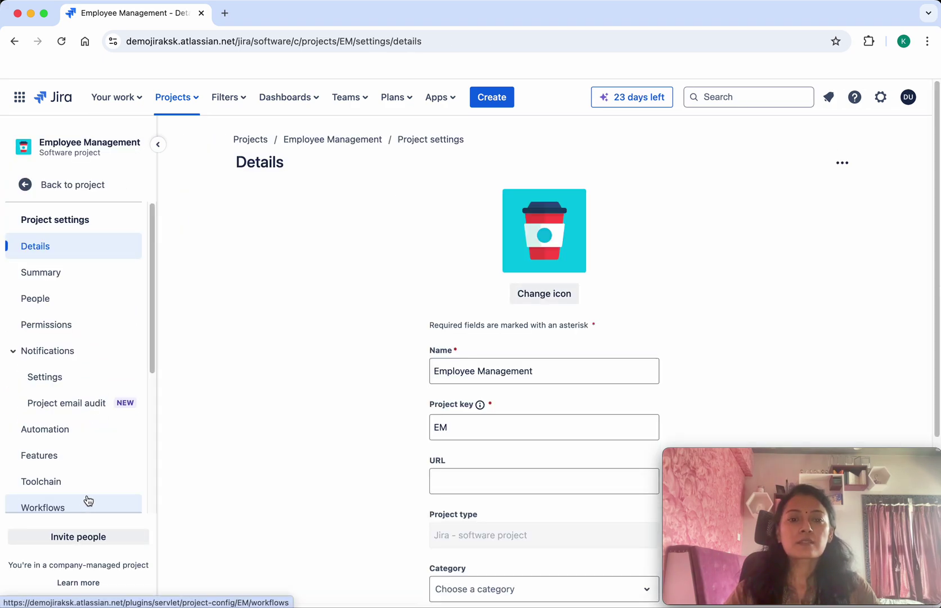
scroll(780, 365, "down", 3)
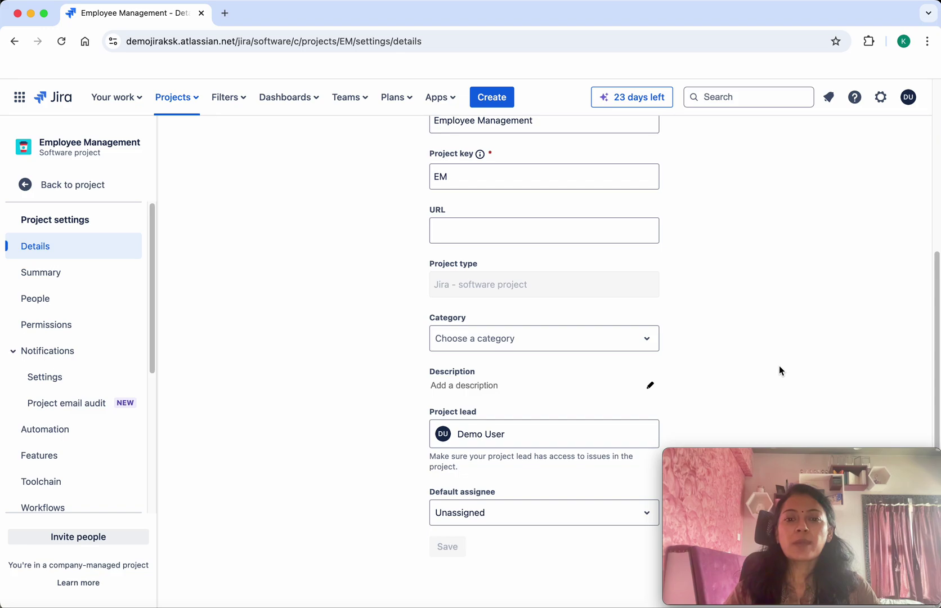
scroll(780, 366, "up", 3)
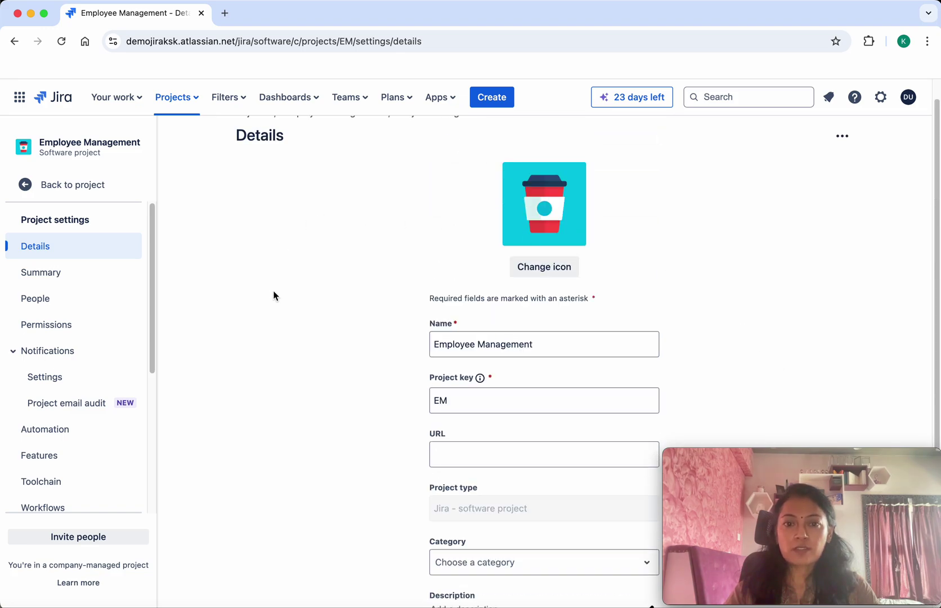
left_click(549, 270)
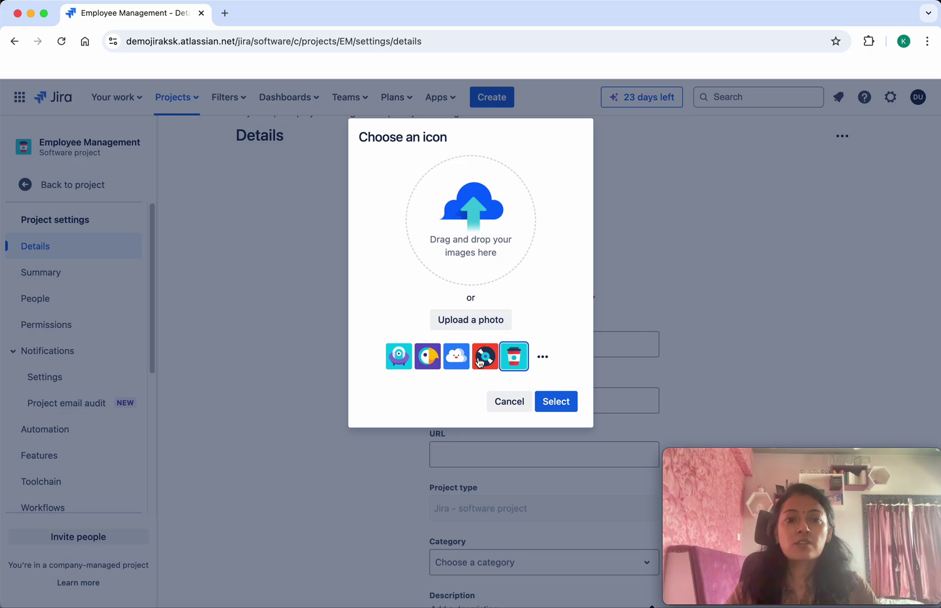
Replace the coffee-cup icon with the purple potion flask from the default icons.
left_click(542, 357)
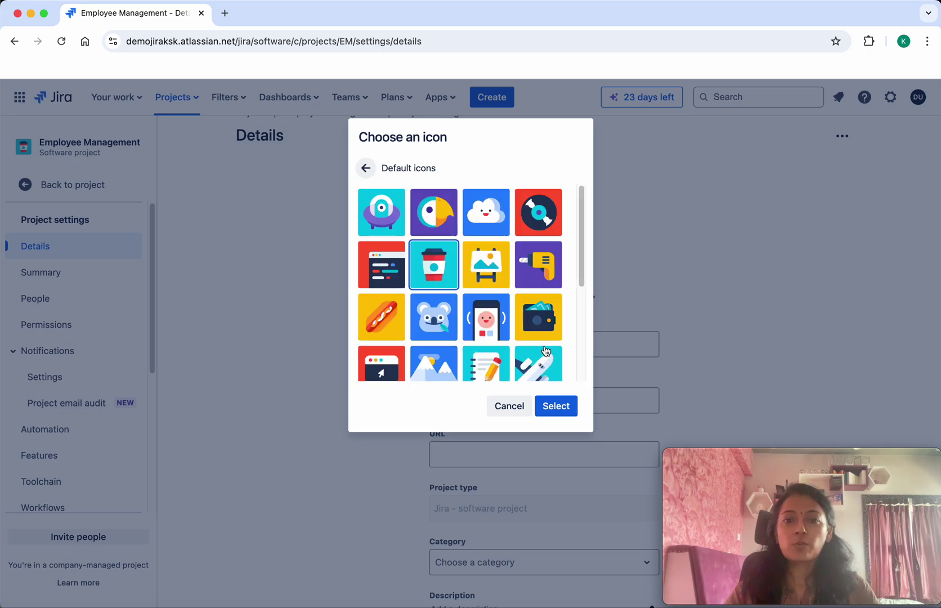
scroll(486, 341, "down", 5)
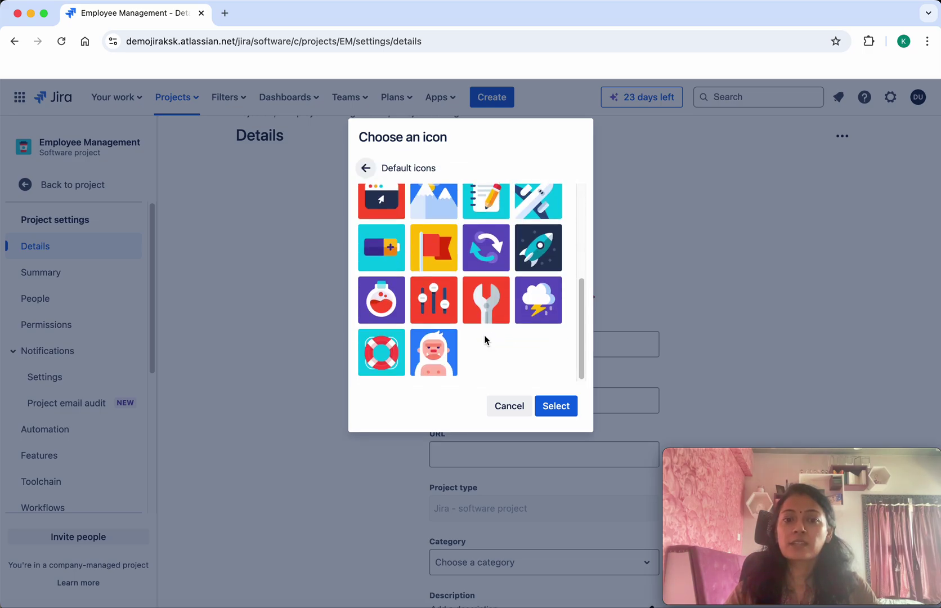
scroll(485, 340, "up", 1)
scroll(486, 341, "up", 1)
scroll(485, 342, "up", 1)
scroll(487, 344, "up", 1)
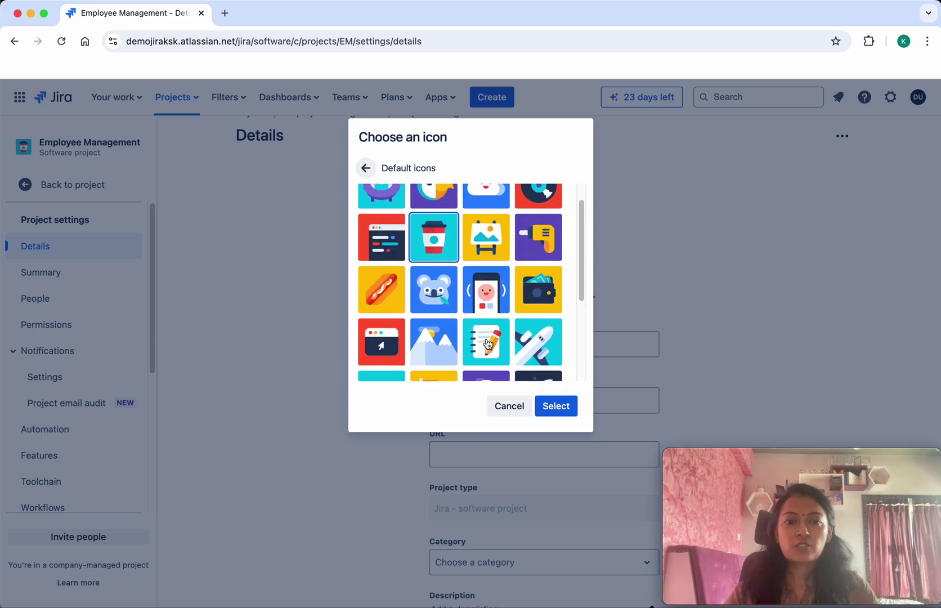
scroll(486, 342, "up", 1)
scroll(485, 343, "down", 5)
left_click(380, 308)
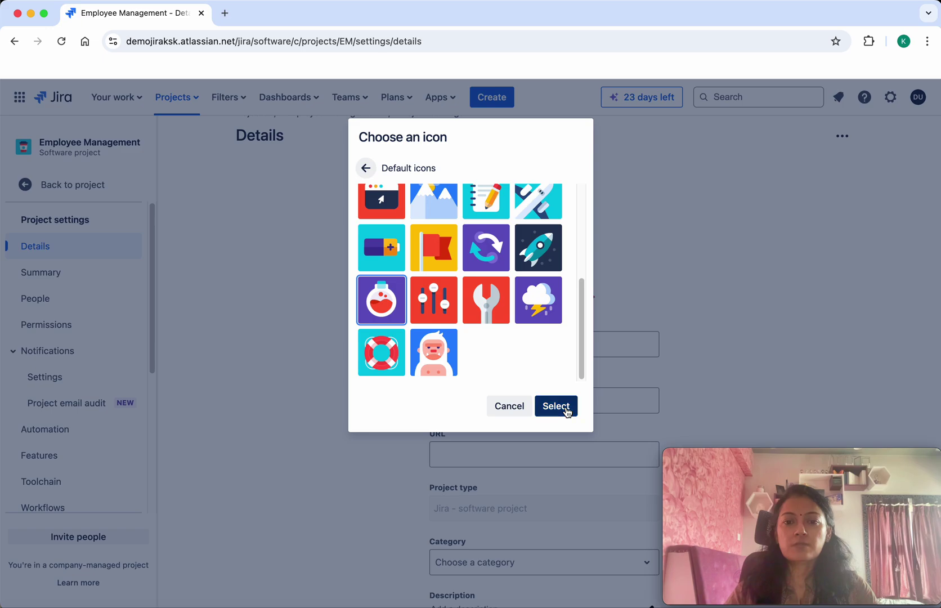
left_click(566, 412)
scroll(713, 383, "down", 2)
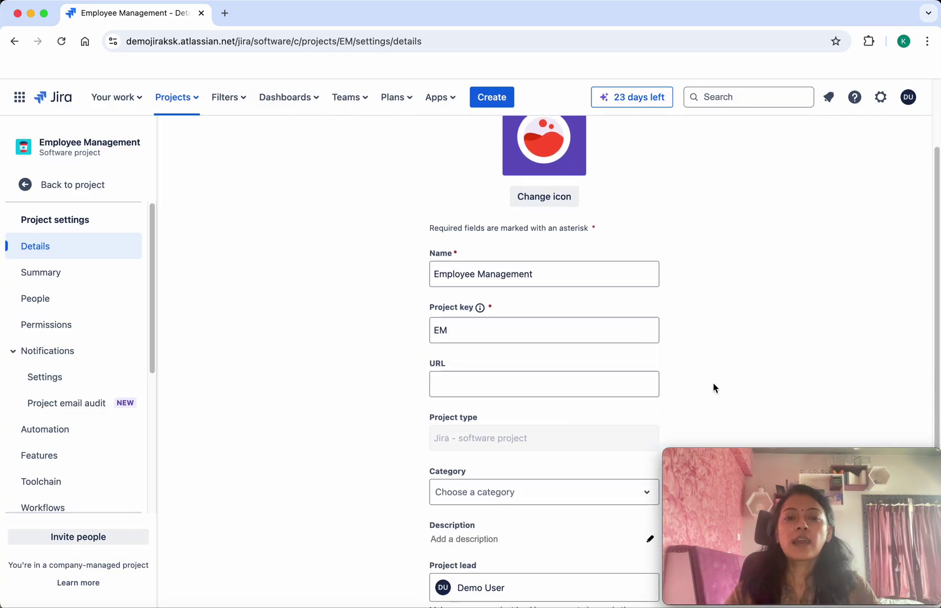
Rename the project to 'Employee Management System', review the key and show the Category choices.
left_click(555, 277)
type("System")
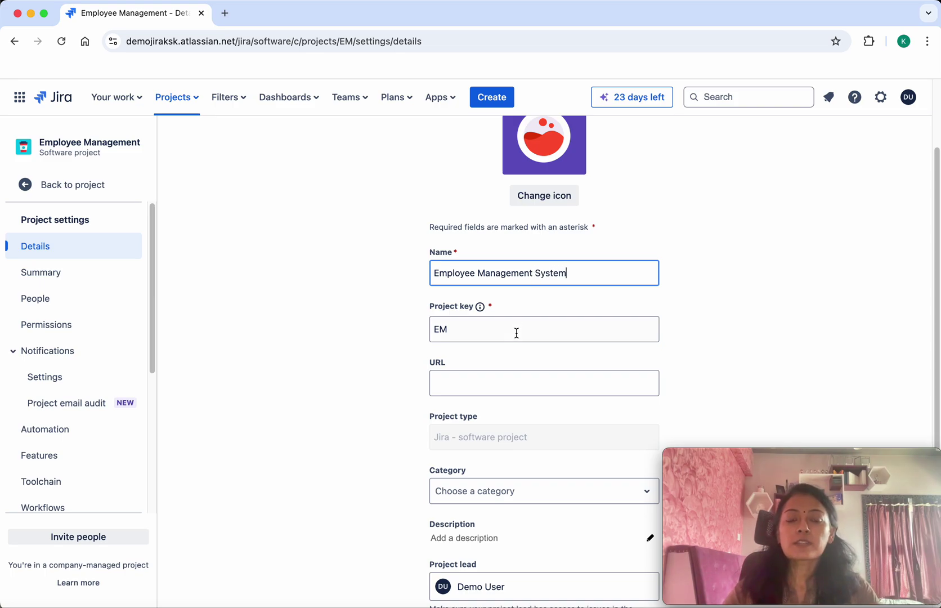
left_click(490, 333)
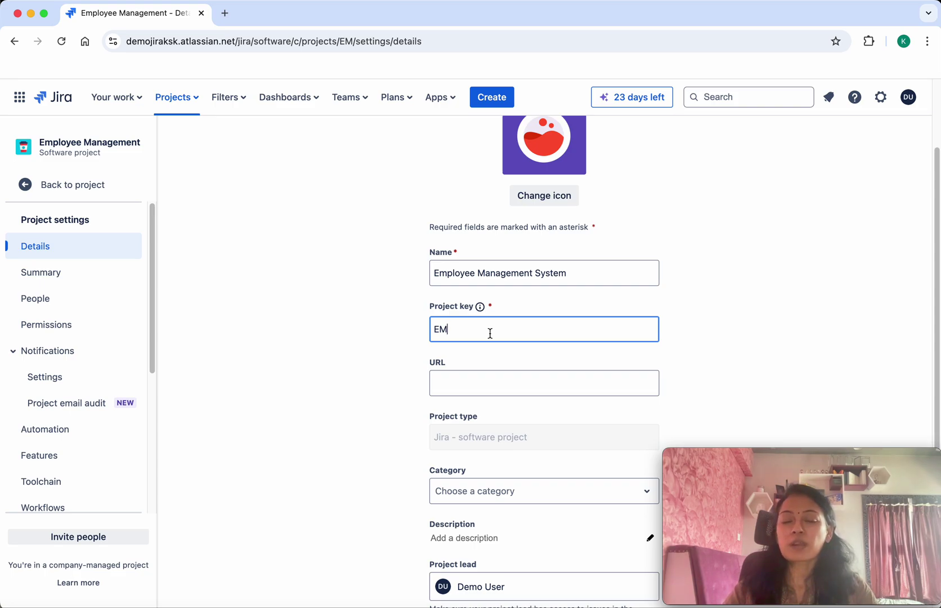
scroll(521, 385, "down", 2)
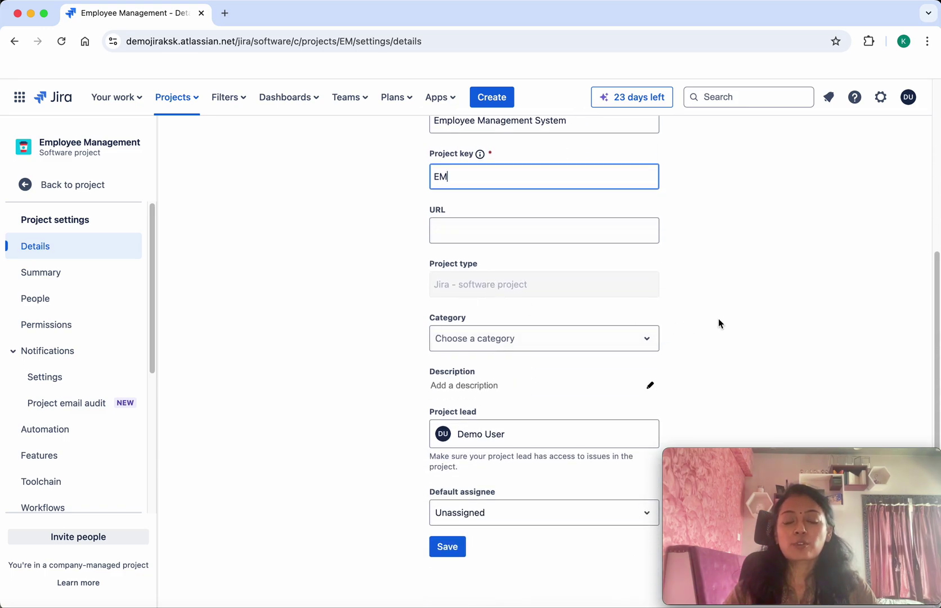
left_click(645, 339)
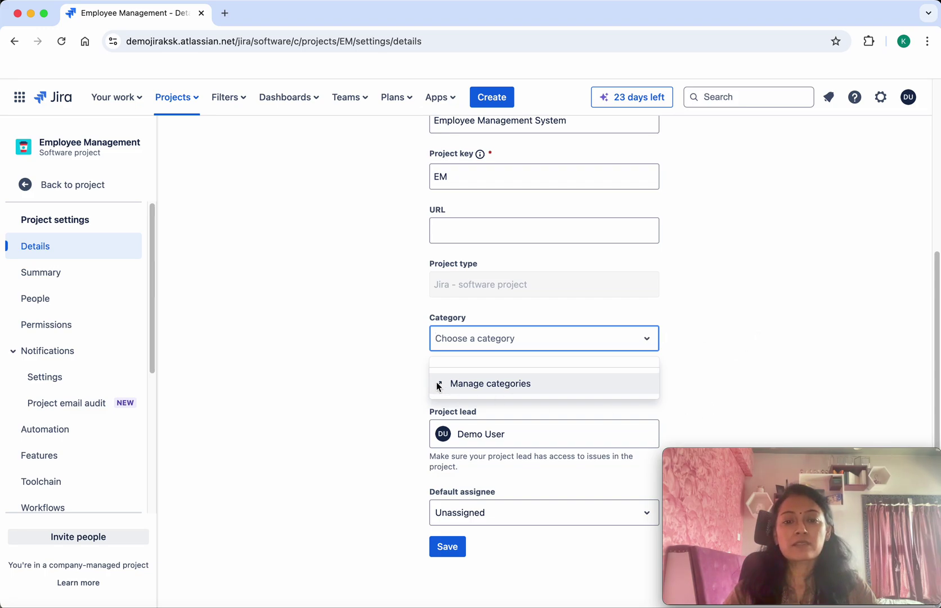
Add a project category named HRMS Project with the same text as its description.
left_click(462, 385)
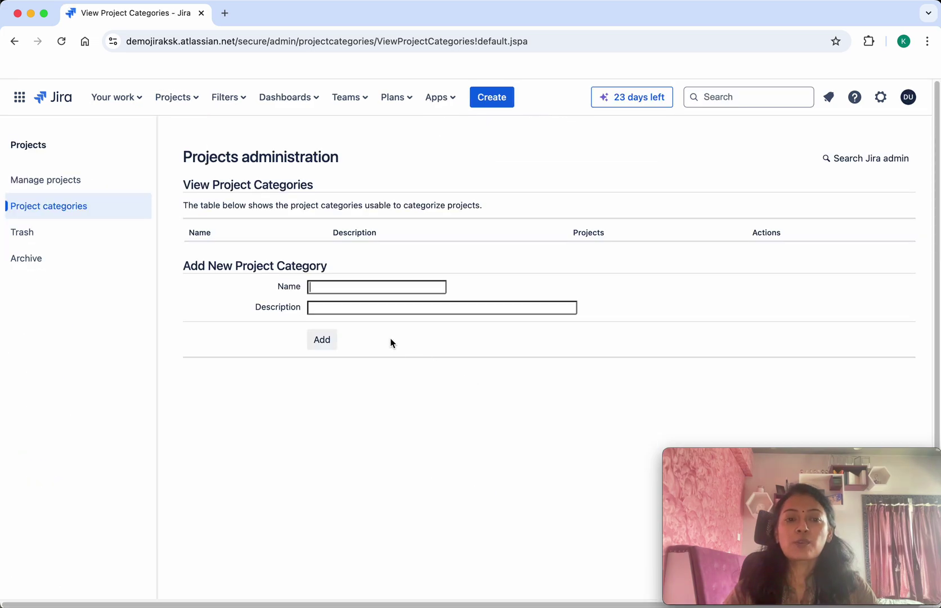
left_click(402, 288)
key("Escape")
type("H")
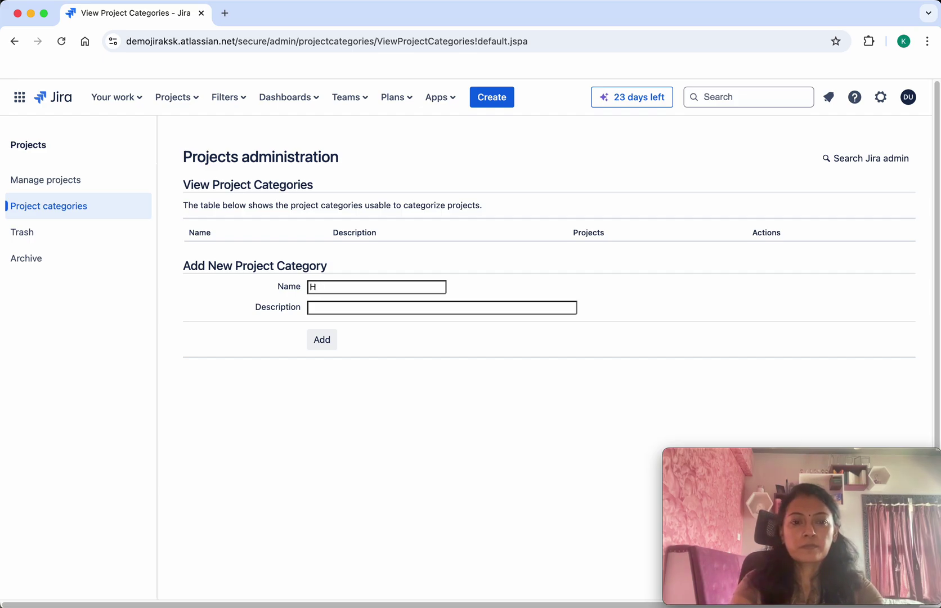
type("RMS Pro")
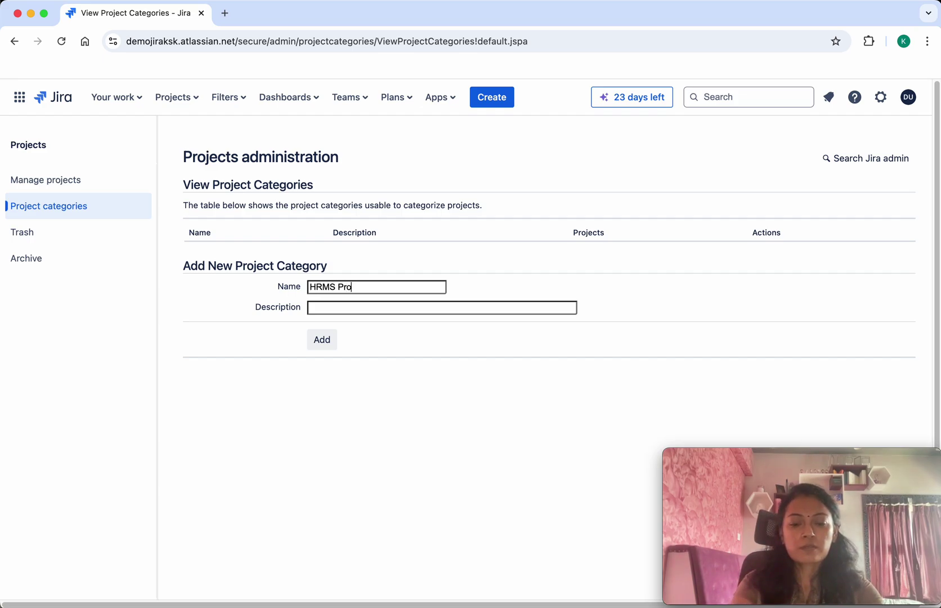
type("ject")
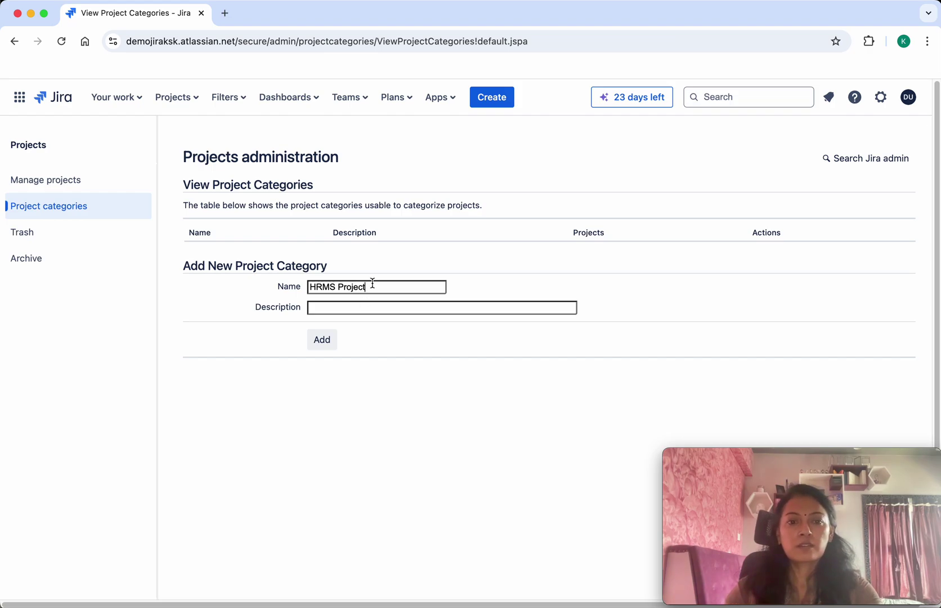
left_click_drag(371, 287, 315, 293)
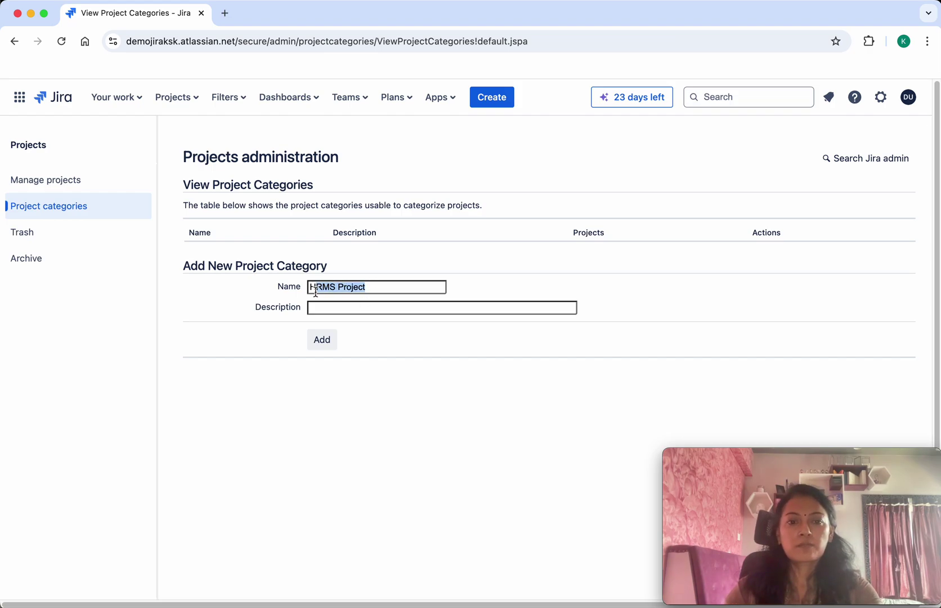
left_click(431, 310)
type("HRMS Project")
left_click(326, 342)
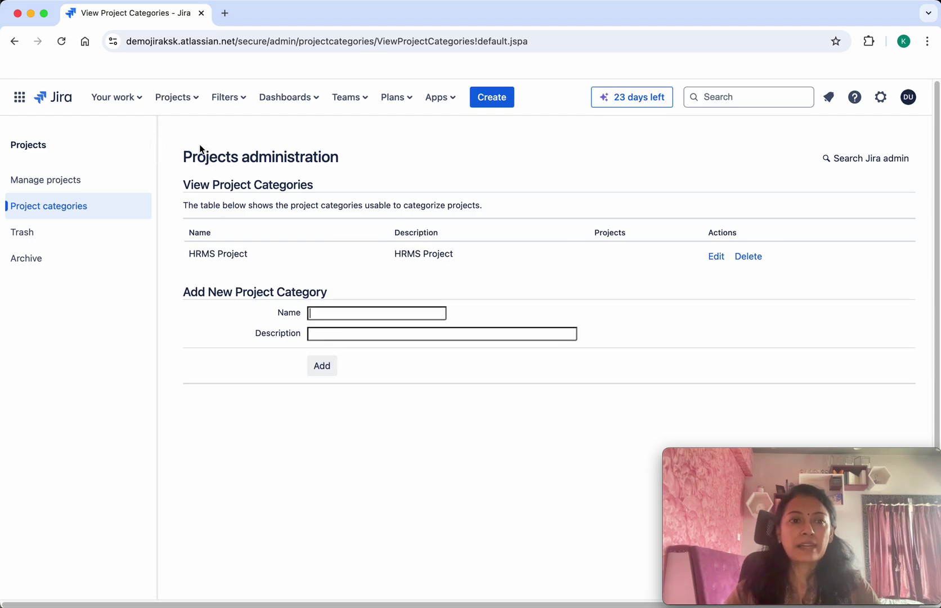
Return to the Employee Management project and its settings from the Projects menu.
left_click(196, 99)
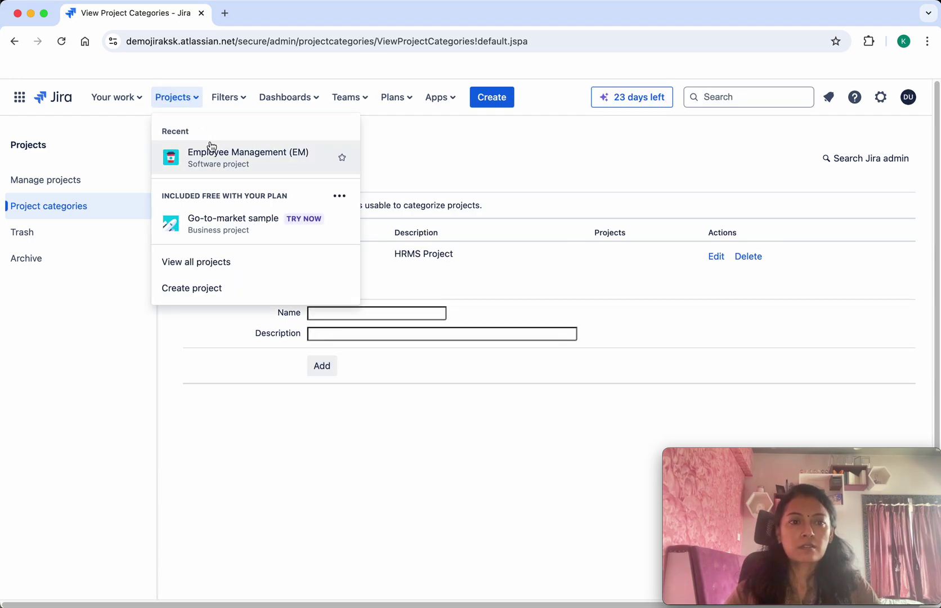
left_click(211, 151)
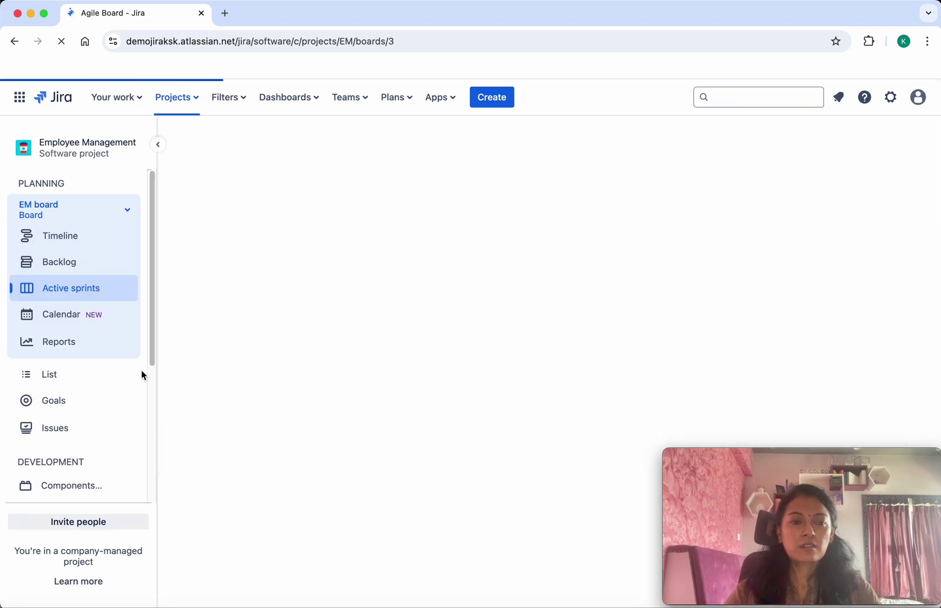
scroll(95, 430, "down", 5)
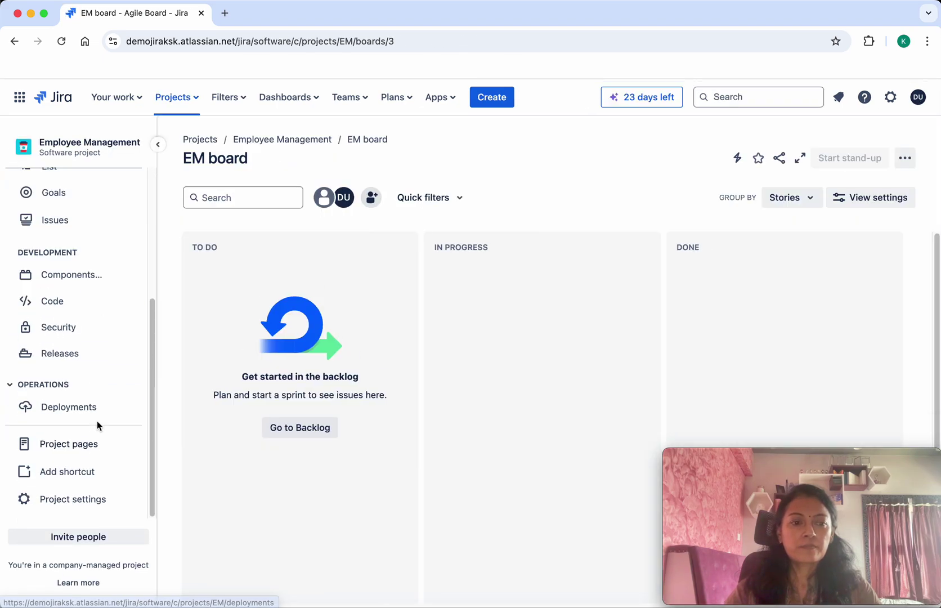
left_click(88, 498)
scroll(331, 457, "down", 4)
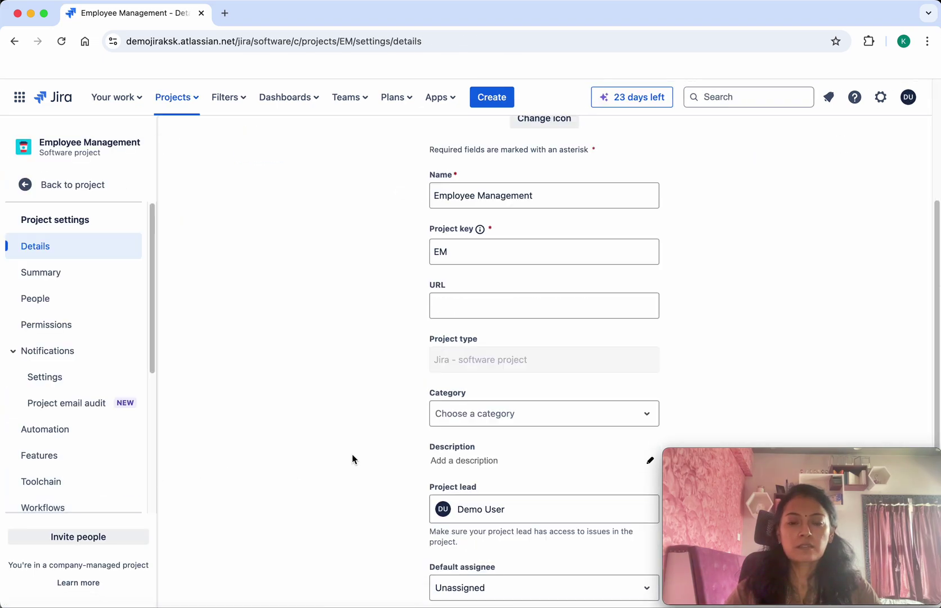
Set Category to HRMS Project, keep Default assignee Unassigned, and save the project details.
left_click(483, 341)
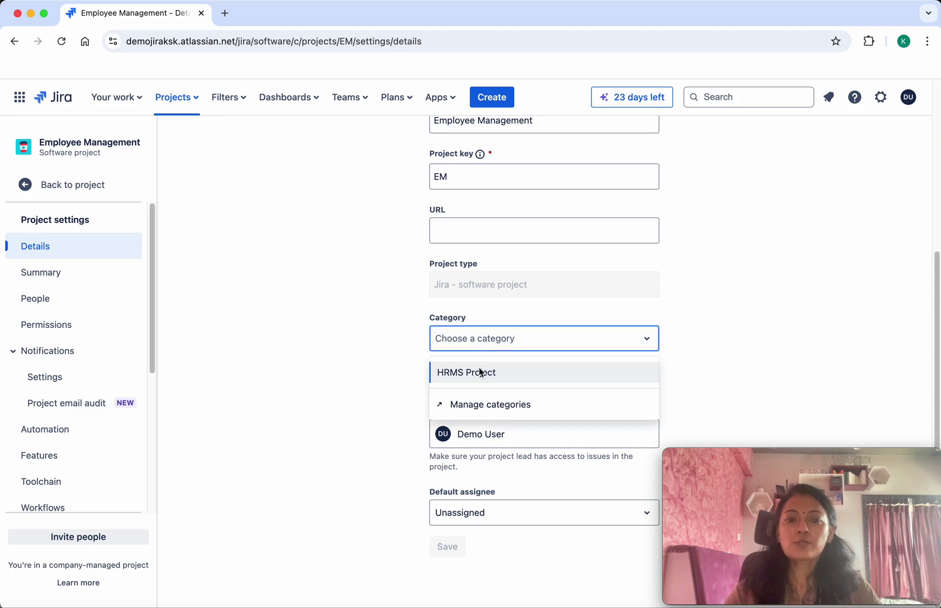
left_click(481, 373)
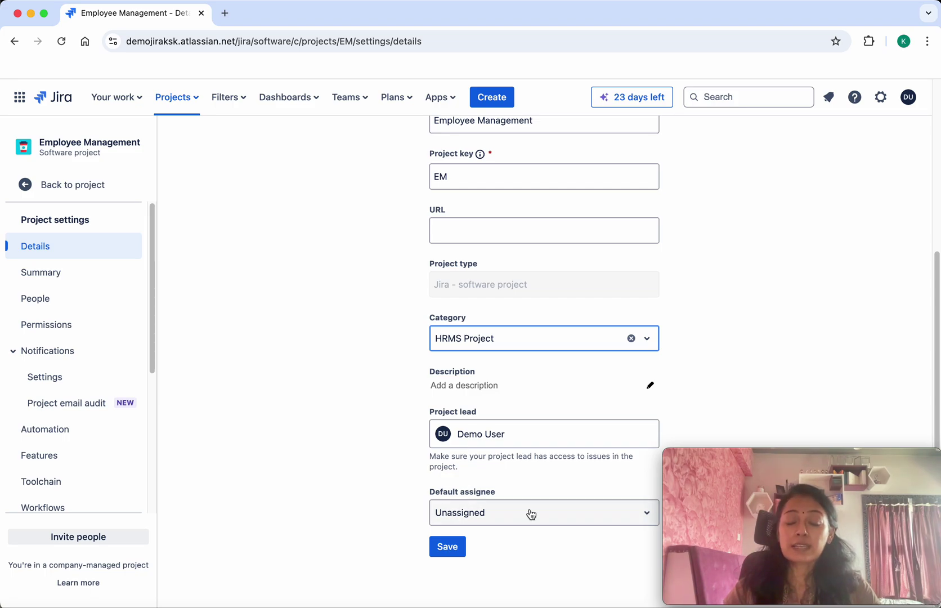
left_click(530, 513)
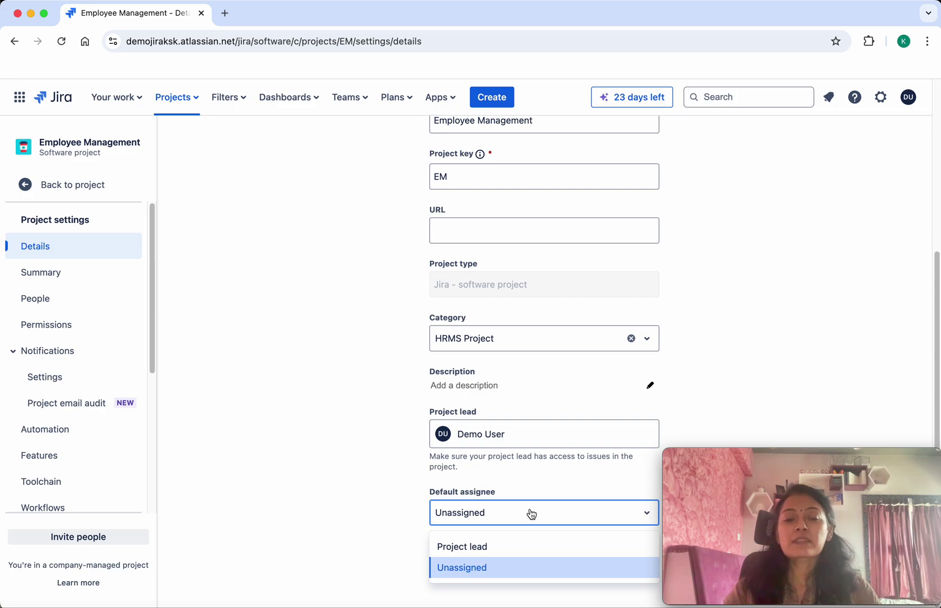
left_click(526, 475)
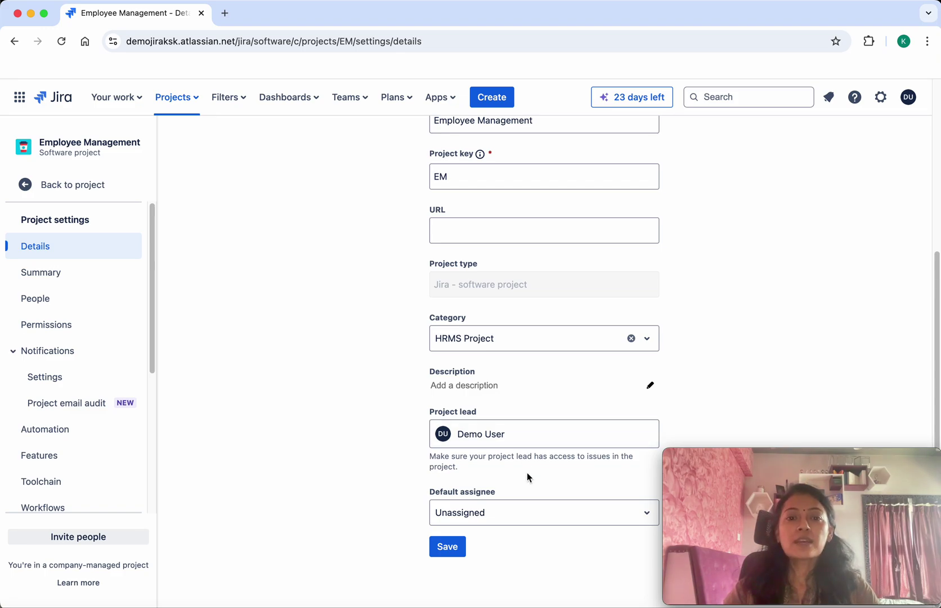
left_click(452, 553)
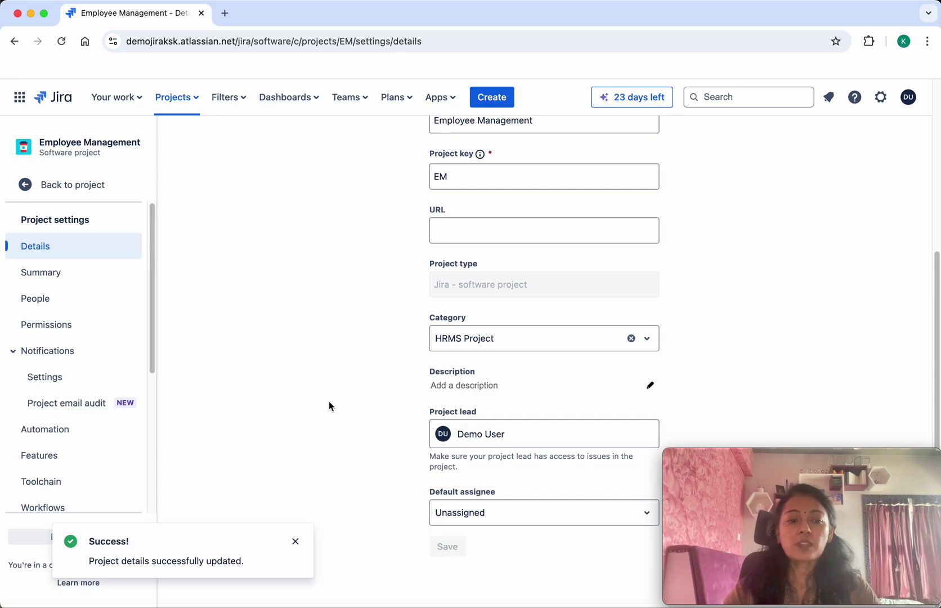
left_click(296, 541)
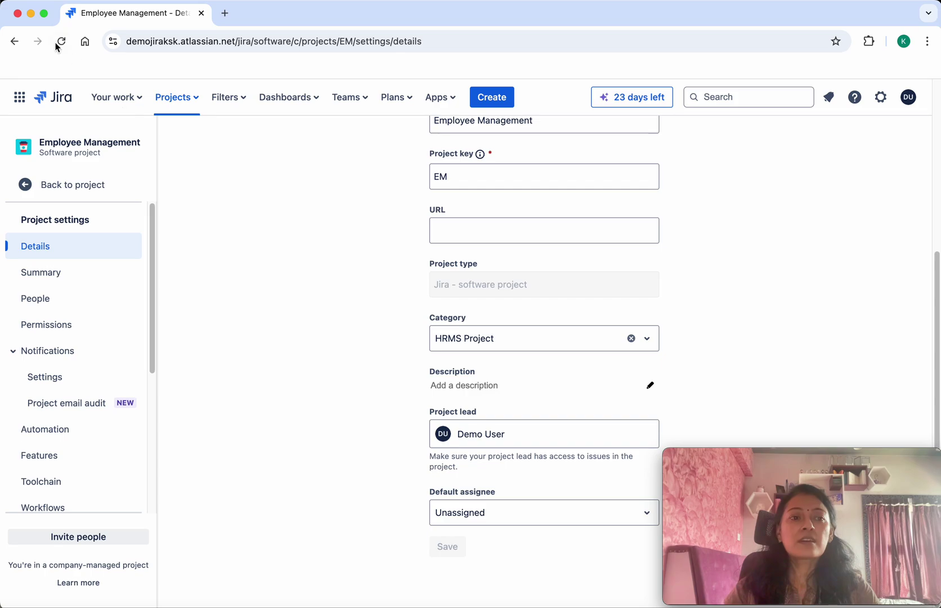
Review the project settings Summary, then the People page with Demo User and kavidemos roles.
left_click(41, 275)
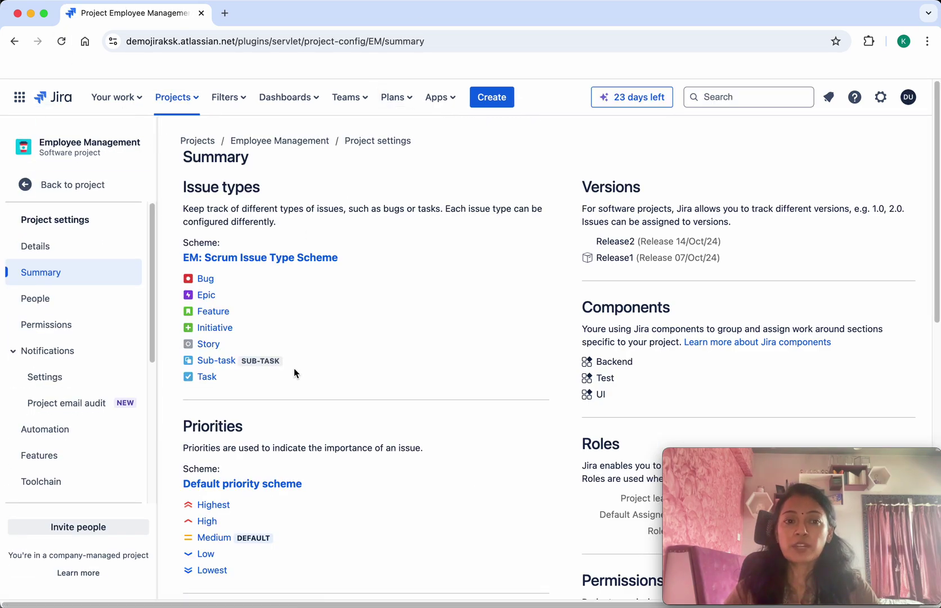
scroll(296, 369, "down", 1)
scroll(296, 370, "down", 5)
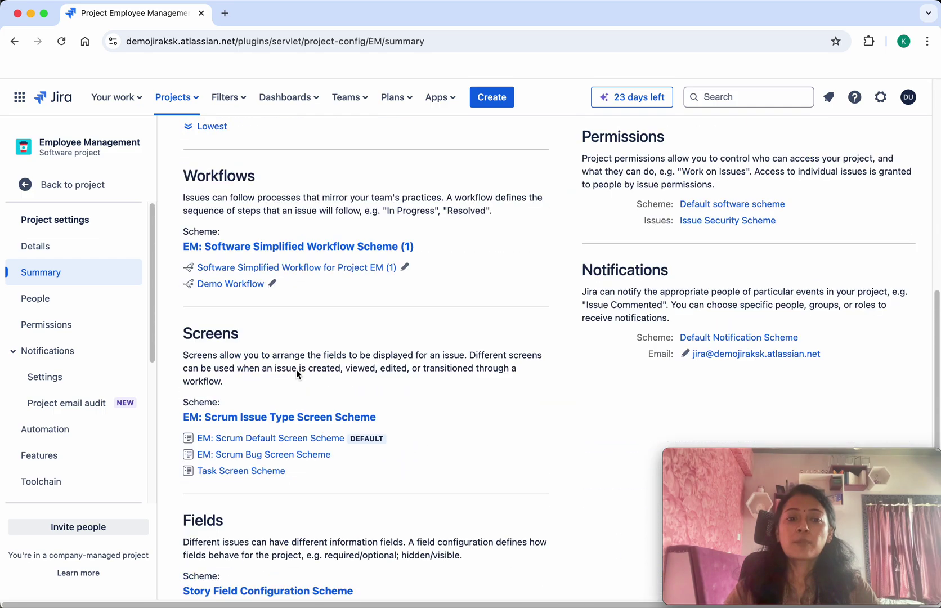
scroll(296, 370, "down", 2)
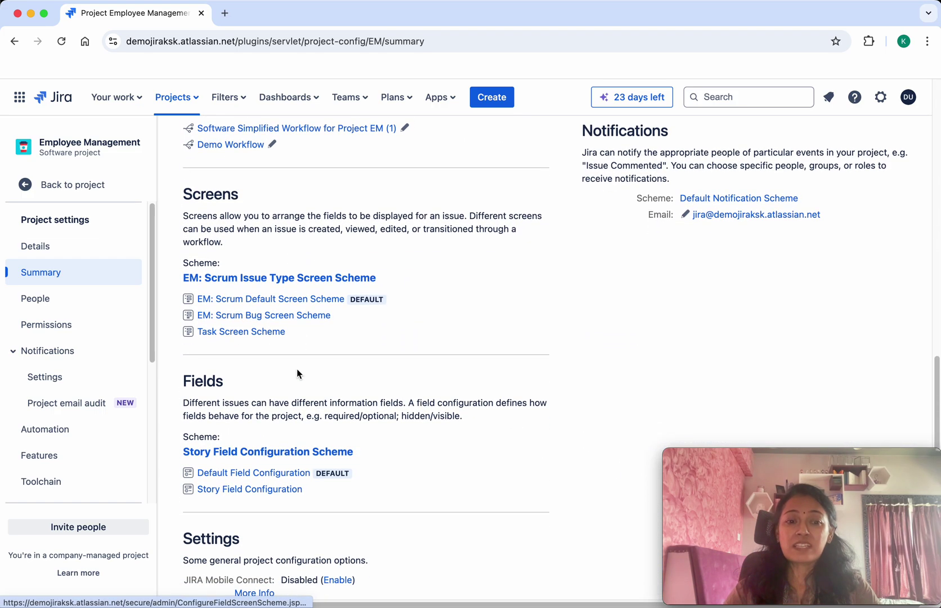
scroll(296, 369, "up", 2)
scroll(296, 368, "up", 6)
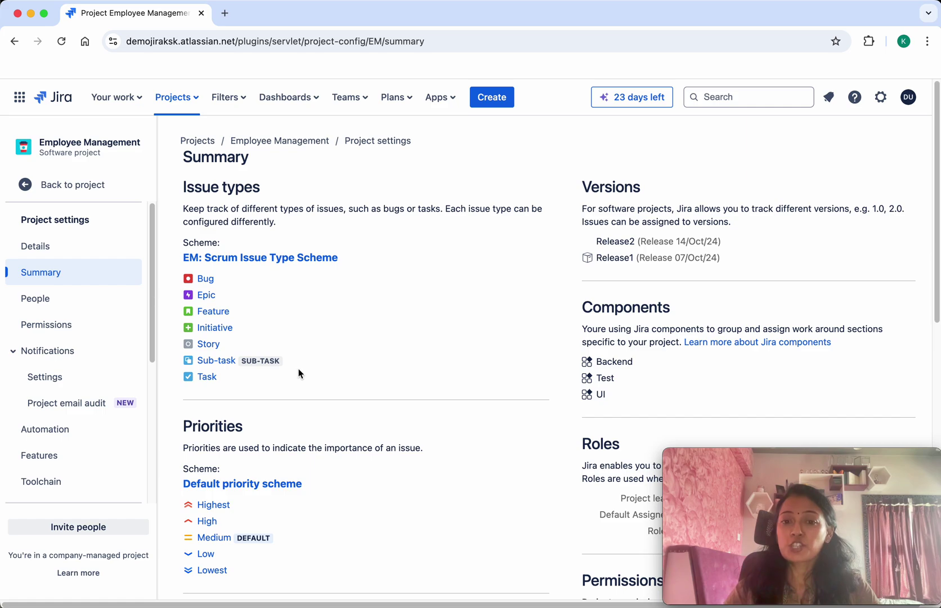
scroll(403, 392, "down", 3)
scroll(403, 392, "down", 2)
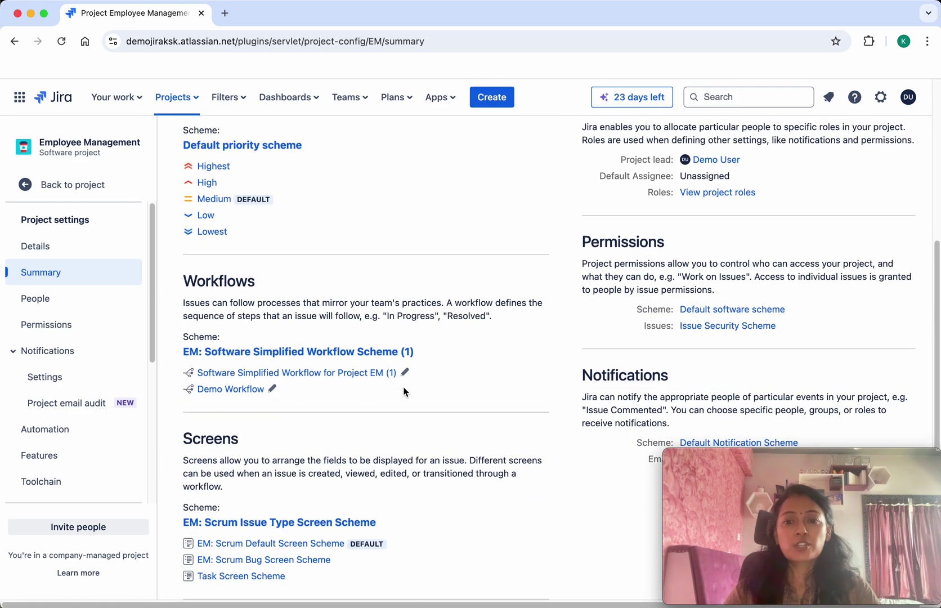
scroll(403, 392, "down", 1)
scroll(403, 391, "down", 3)
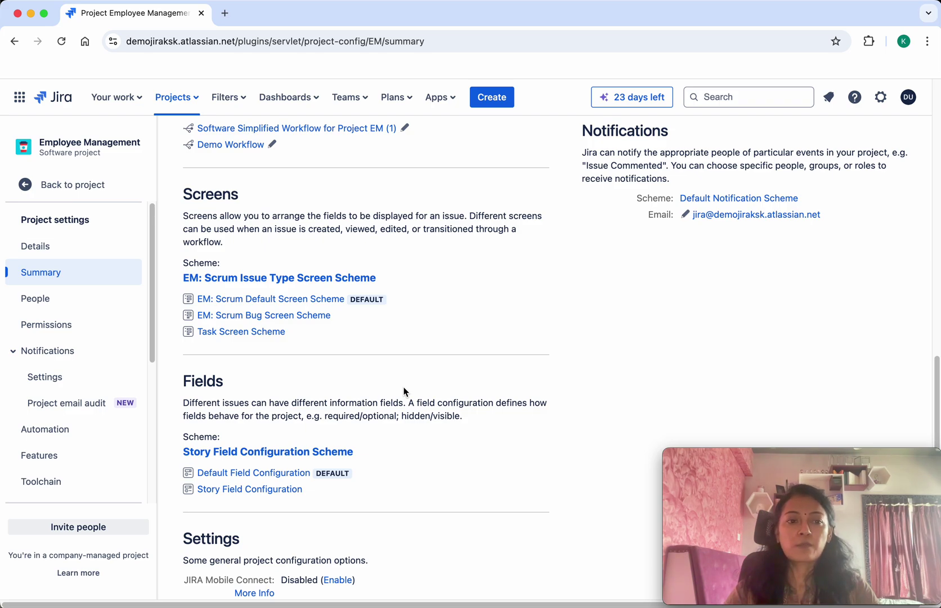
left_click(48, 303)
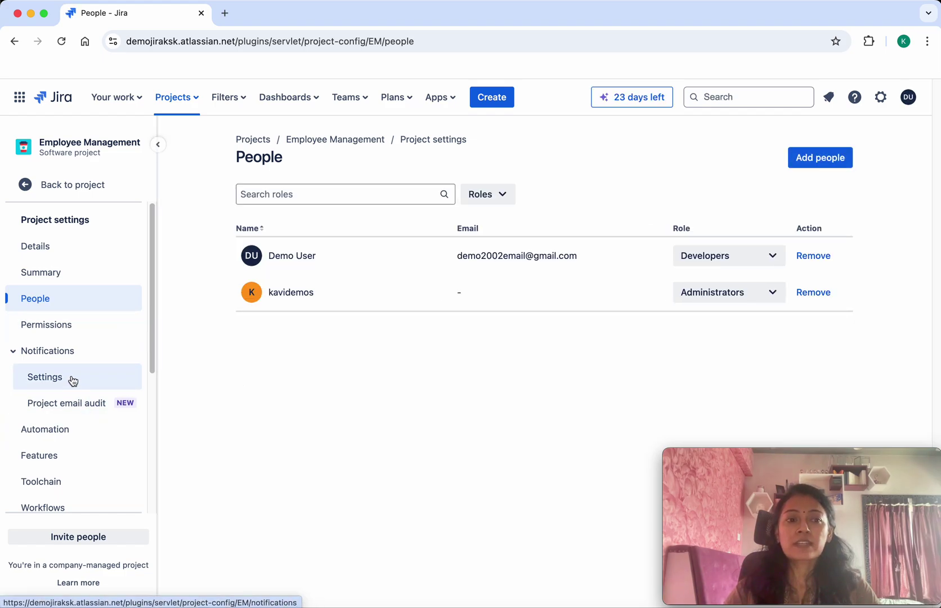
Review the Permissions and Notifications settings, then the Workflows page.
left_click(64, 335)
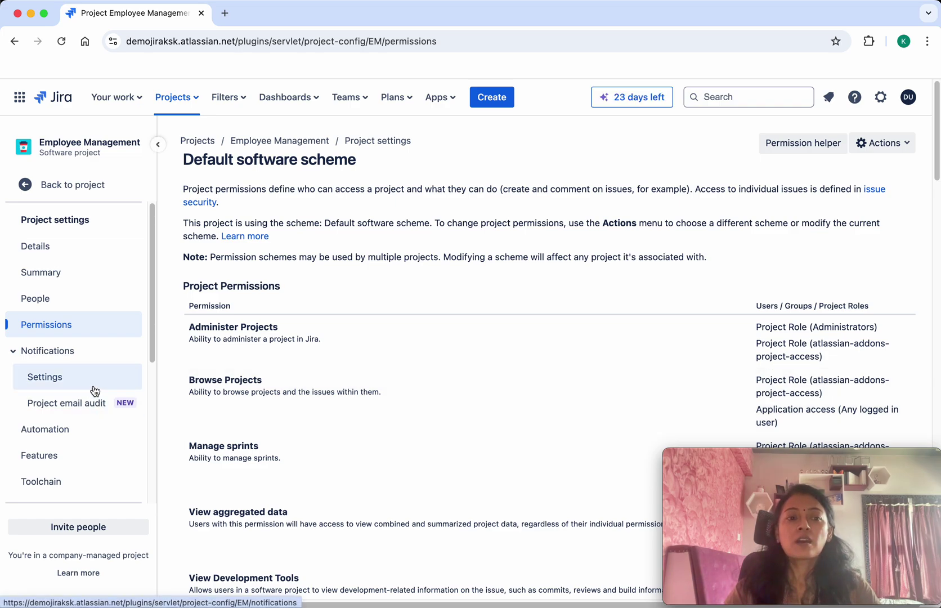
left_click(74, 386)
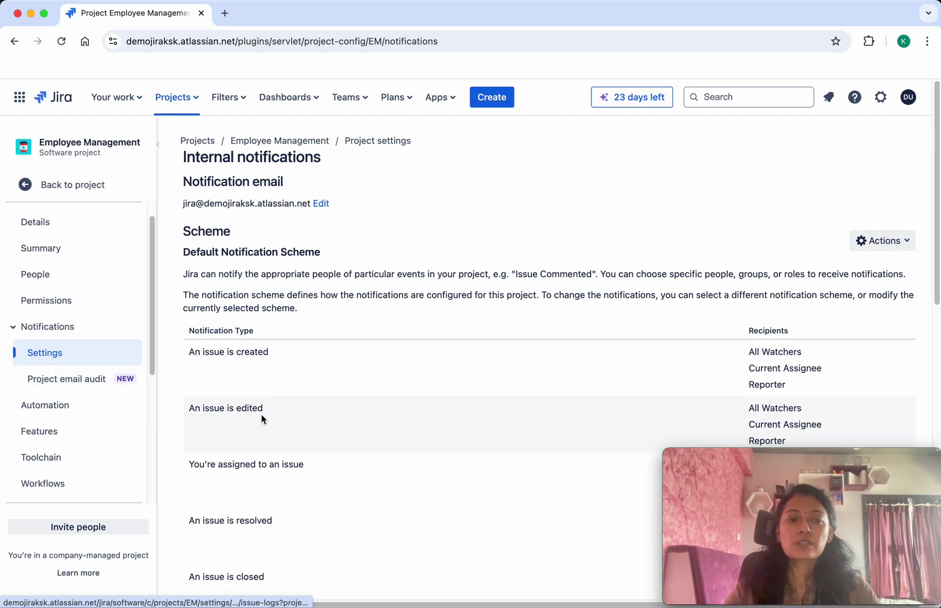
scroll(325, 445, "down", 2)
scroll(324, 445, "down", 4)
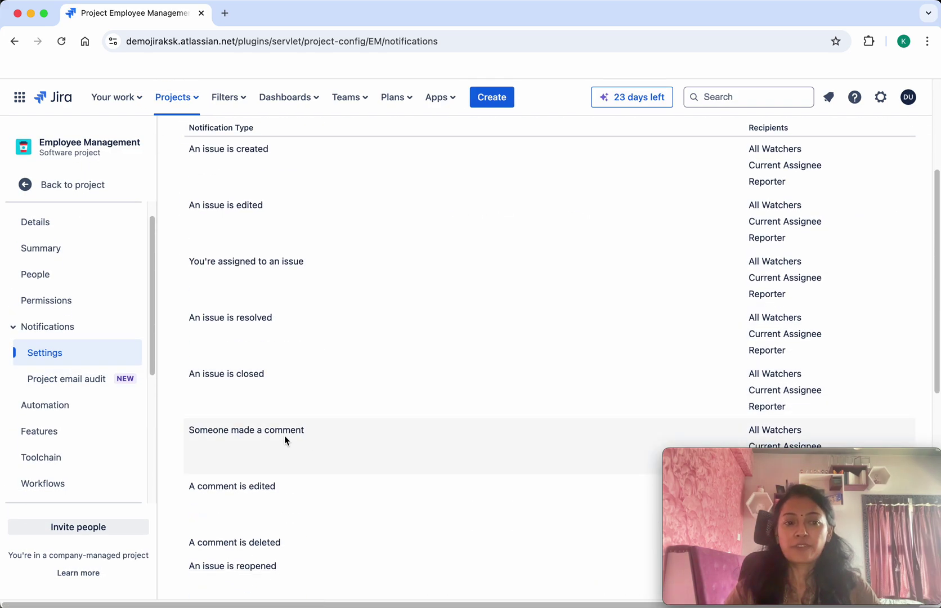
left_click(43, 483)
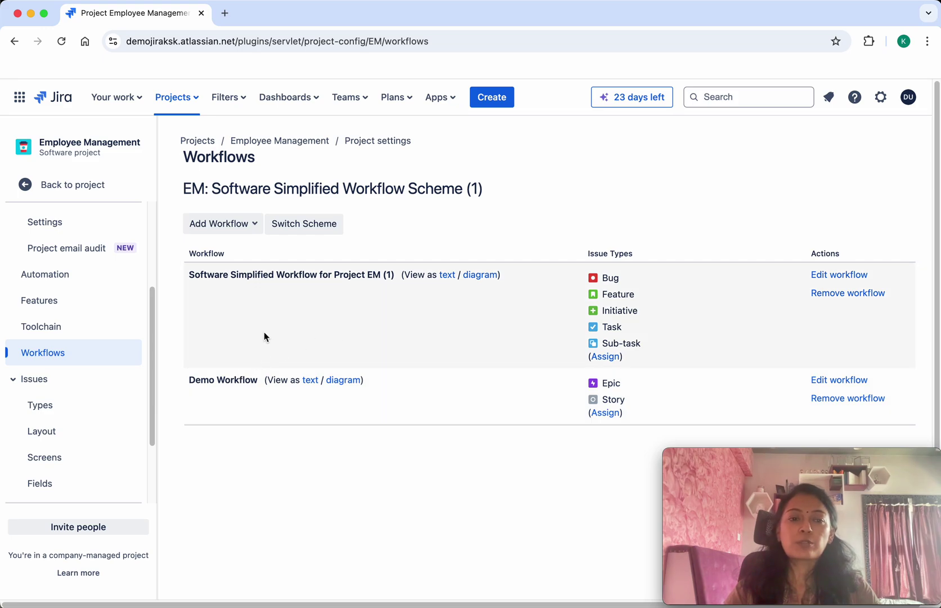
mouse_move(151, 422)
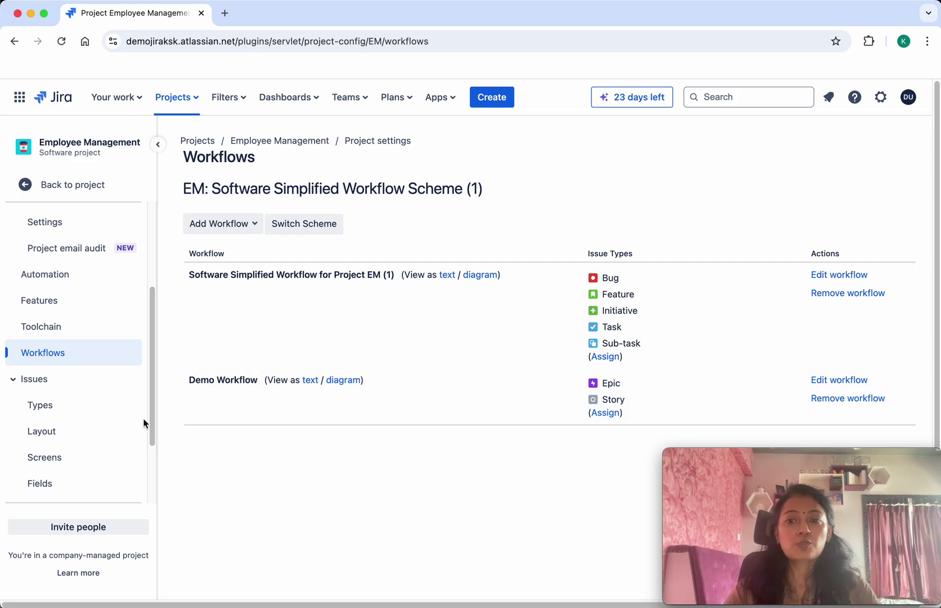
scroll(108, 424, "down", 1)
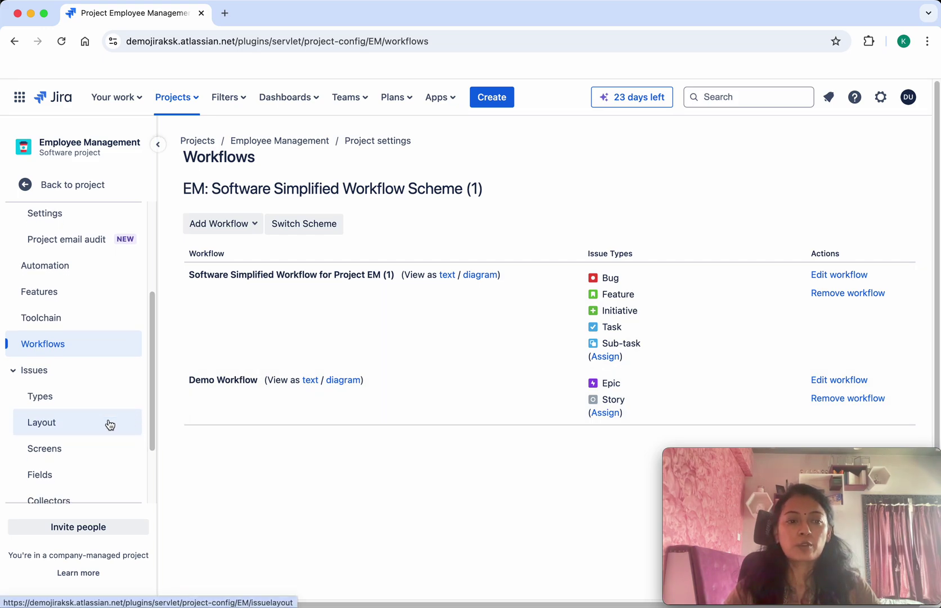
scroll(109, 425, "down", 2)
Review the issue Types, Layout, Screens and Fields settings, then the Components list.
left_click(72, 357)
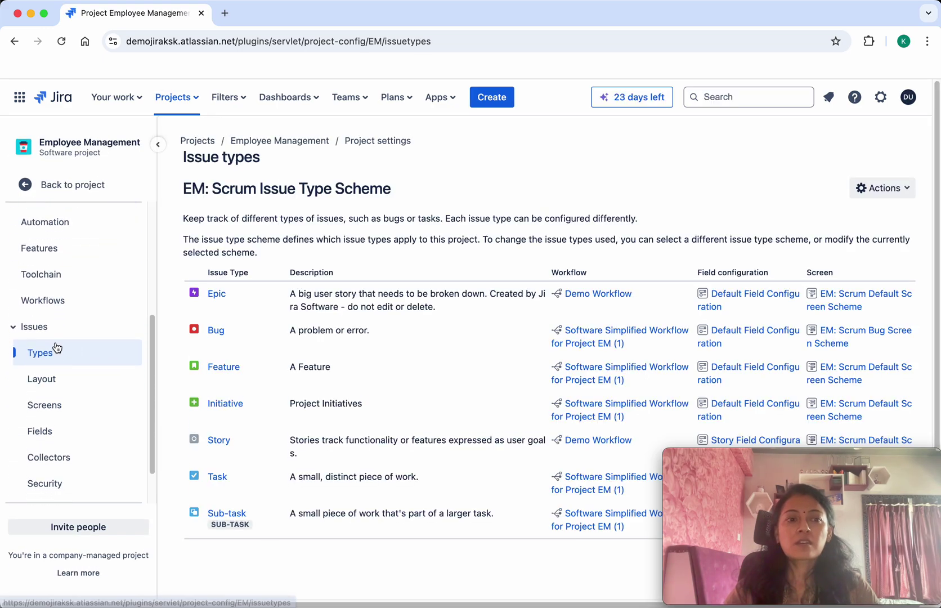
left_click(58, 382)
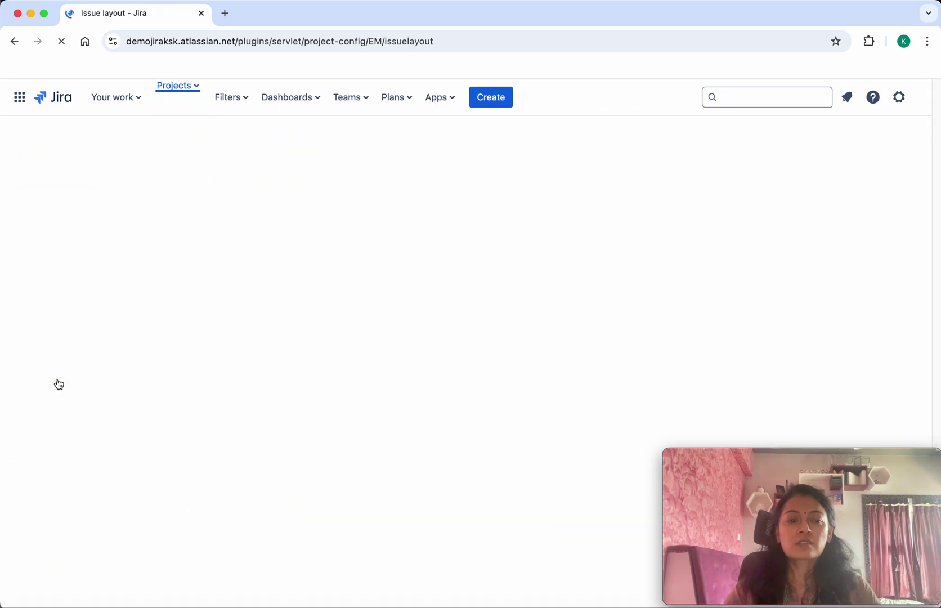
left_click(60, 387)
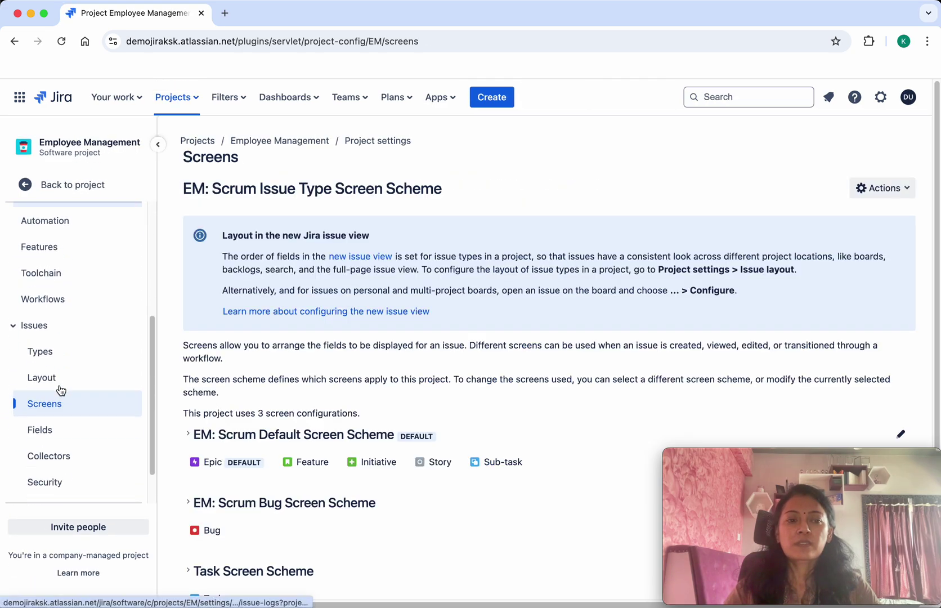
scroll(60, 390, "down", 1)
left_click(61, 386)
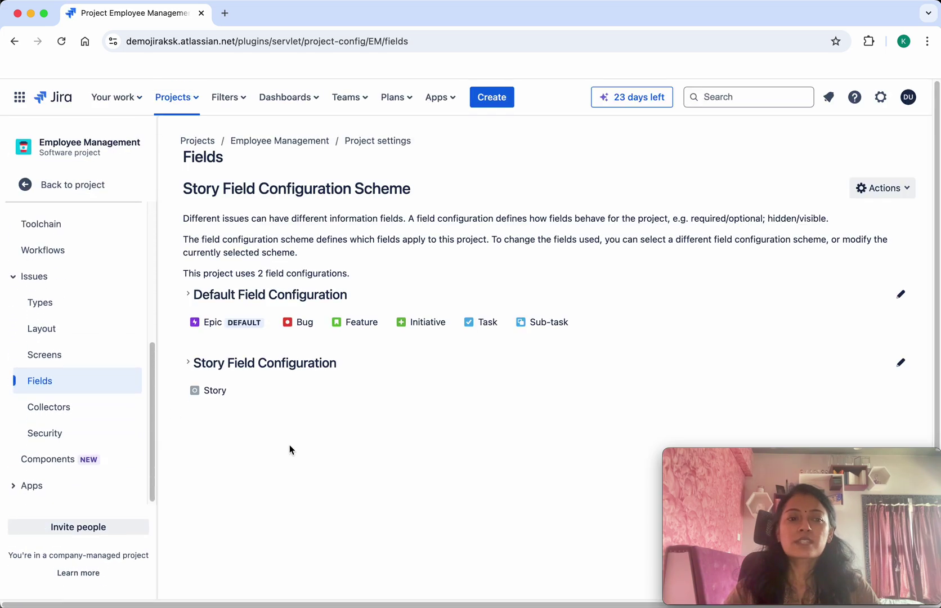
left_click(65, 459)
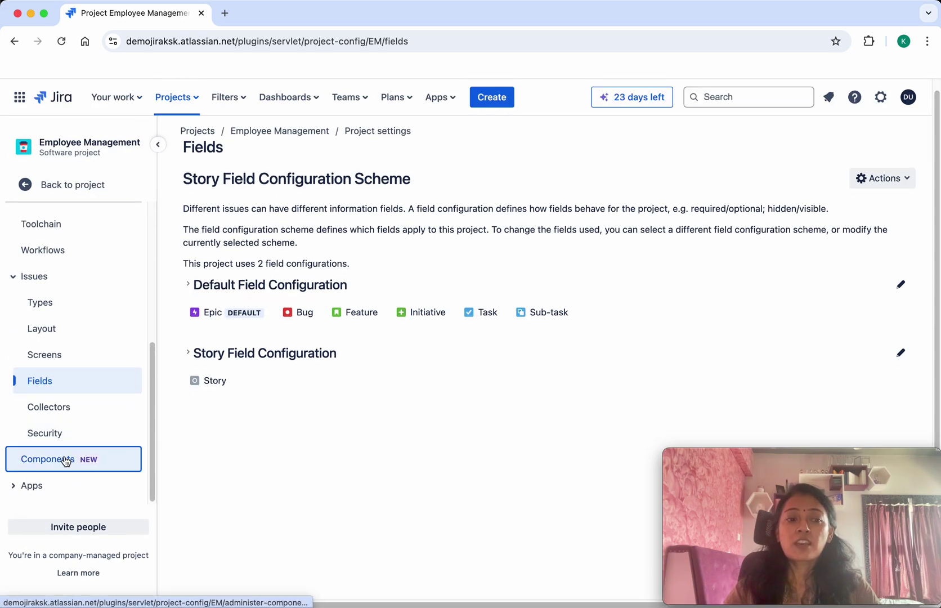